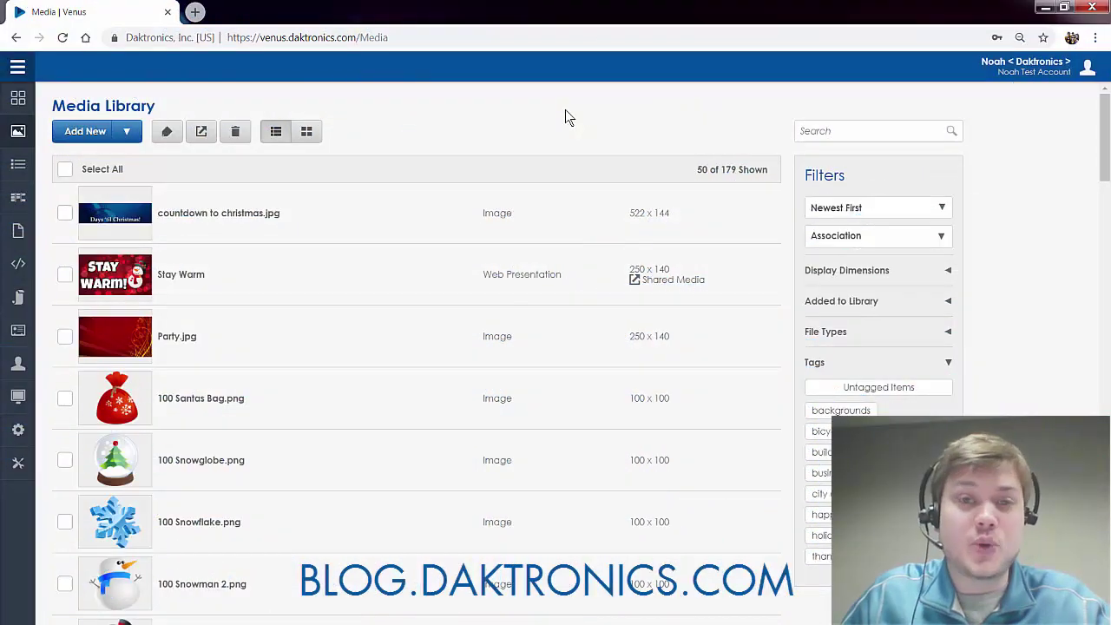
Open the Media Library from the main navigation.
left_click(19, 69)
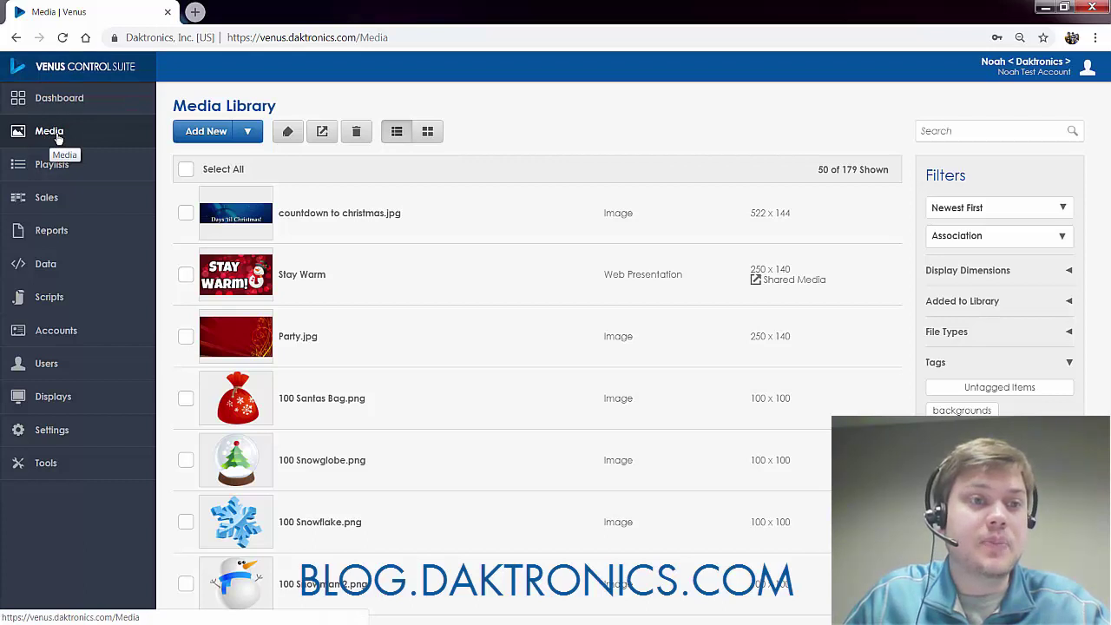
left_click(58, 137)
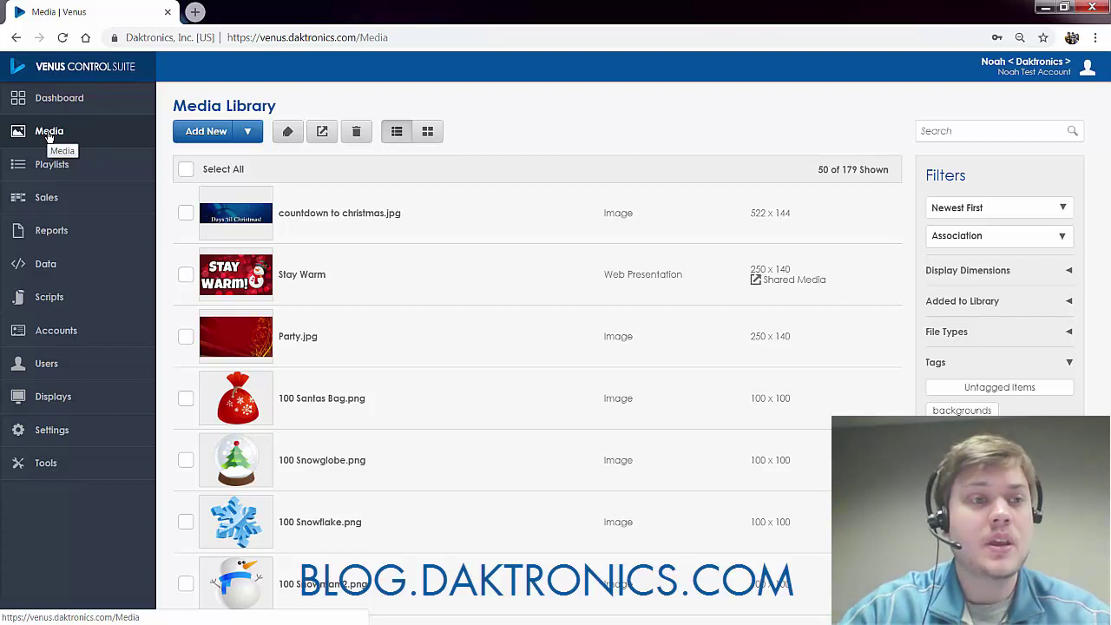
left_click(49, 134)
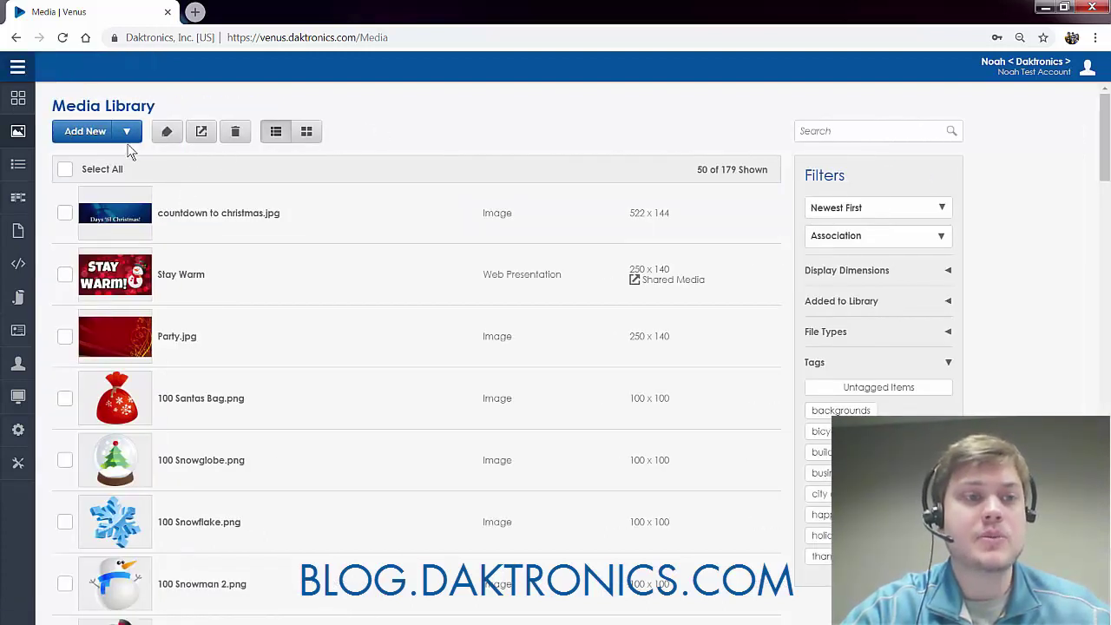
Look at the media upload dialog and the available options for adding new media.
left_click(96, 134)
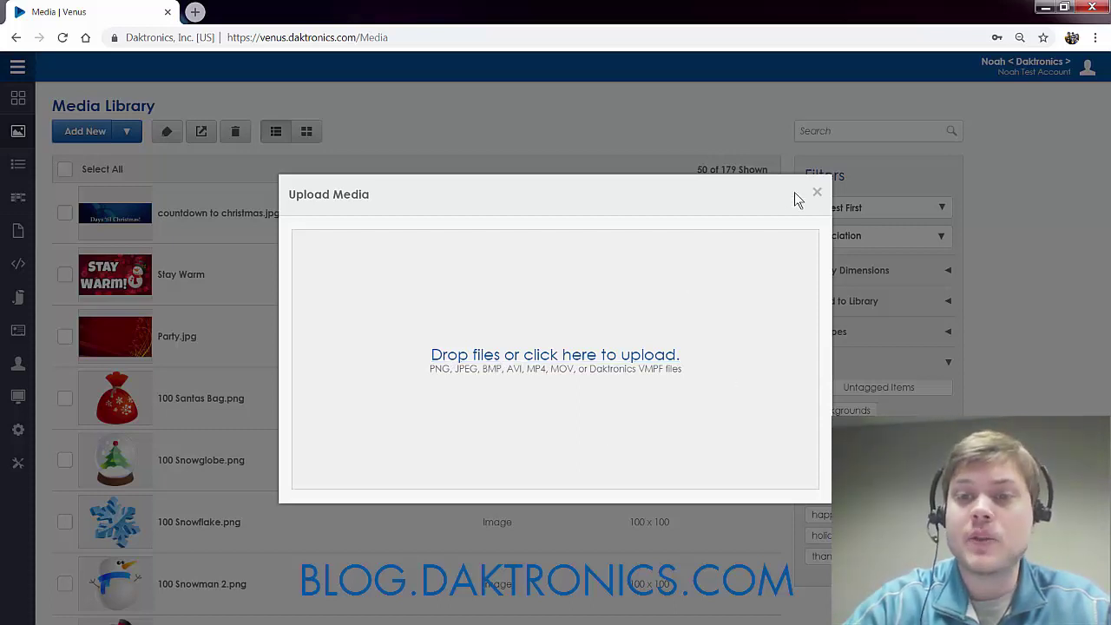
left_click(818, 194)
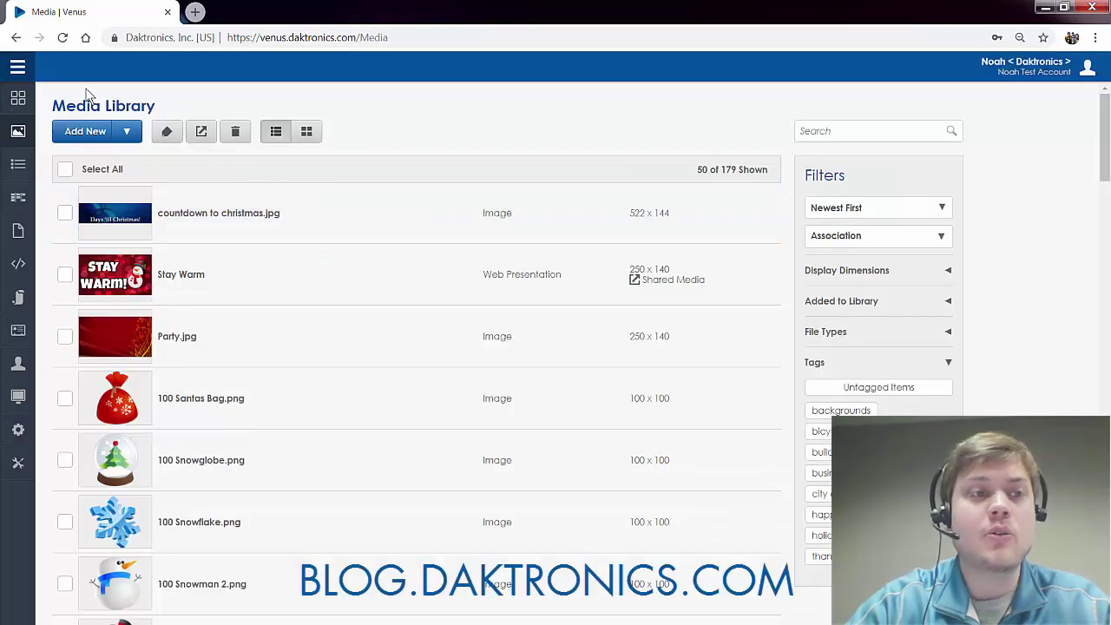
left_click(21, 71)
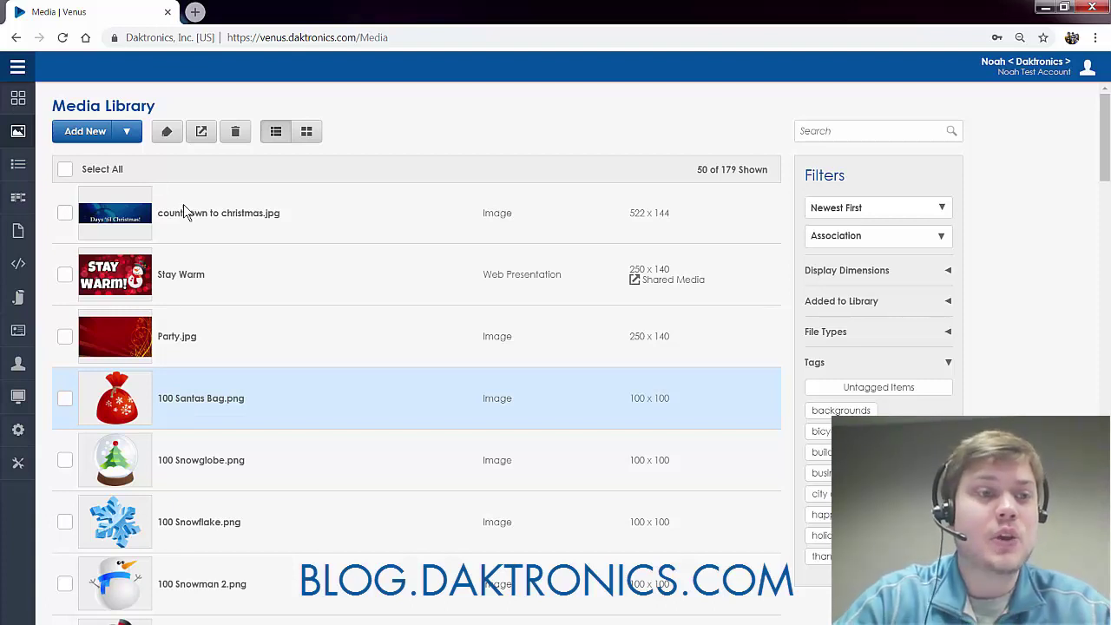
left_click(127, 133)
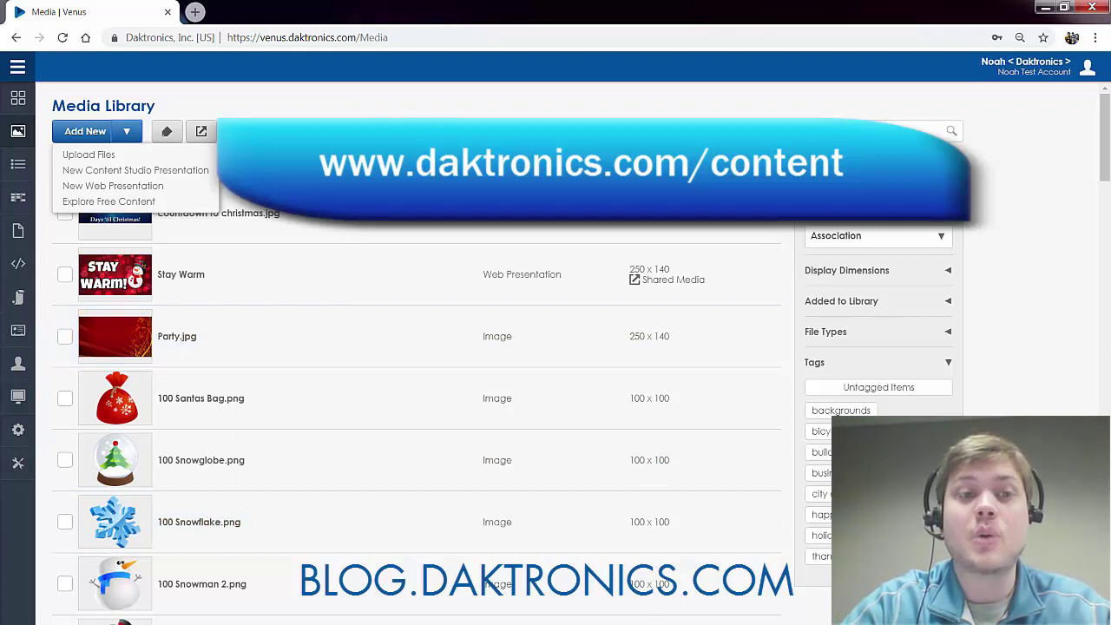
key("Escape")
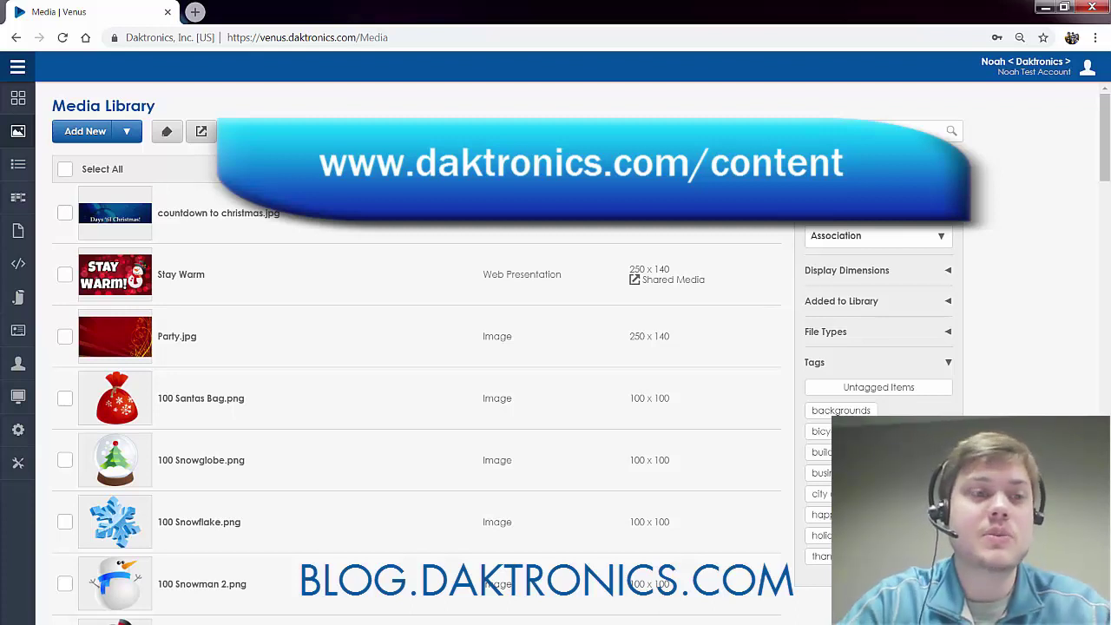
left_click(127, 131)
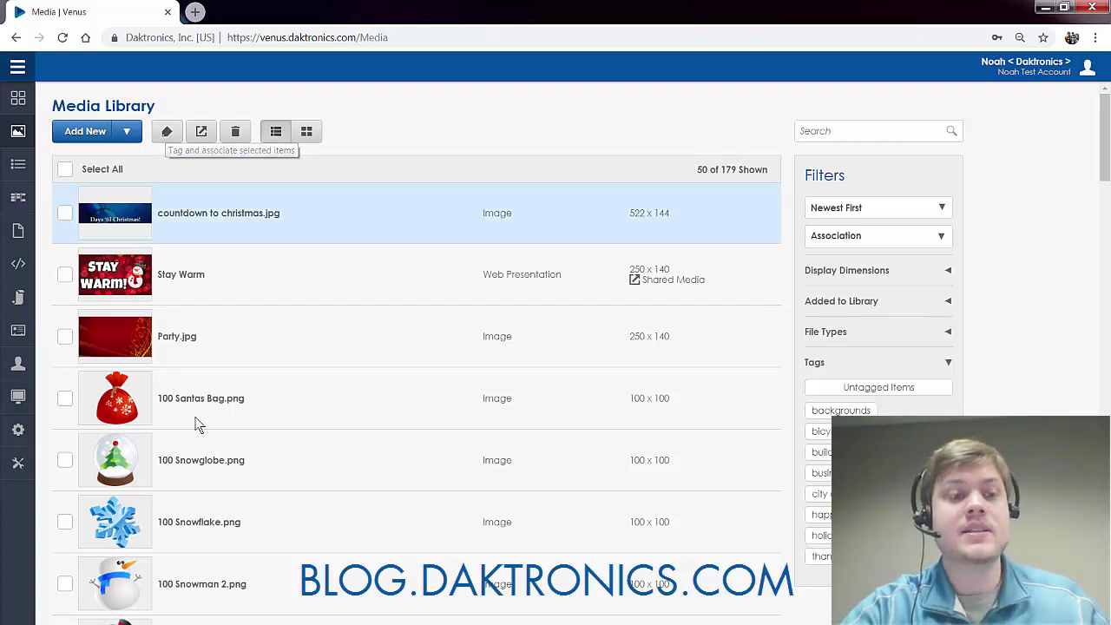
Add the christmas tag to 100 Snowman 2.png, 100 Snowman 1.png, 100 Snowy House.png and 100 Teal Ornament.png, and save.
left_click(65, 402)
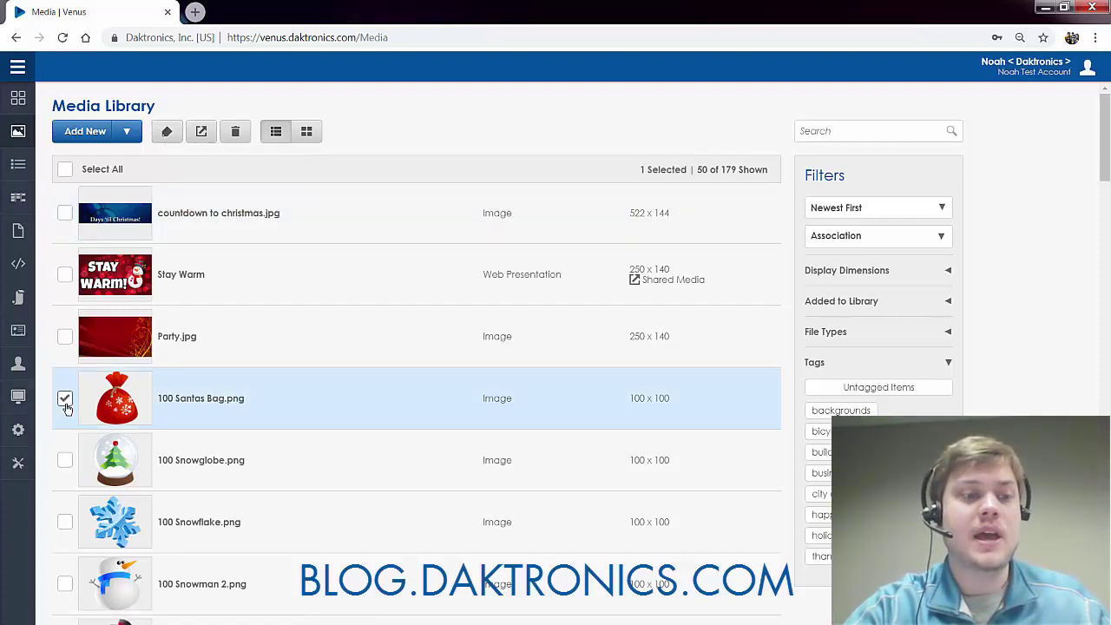
left_click(67, 407)
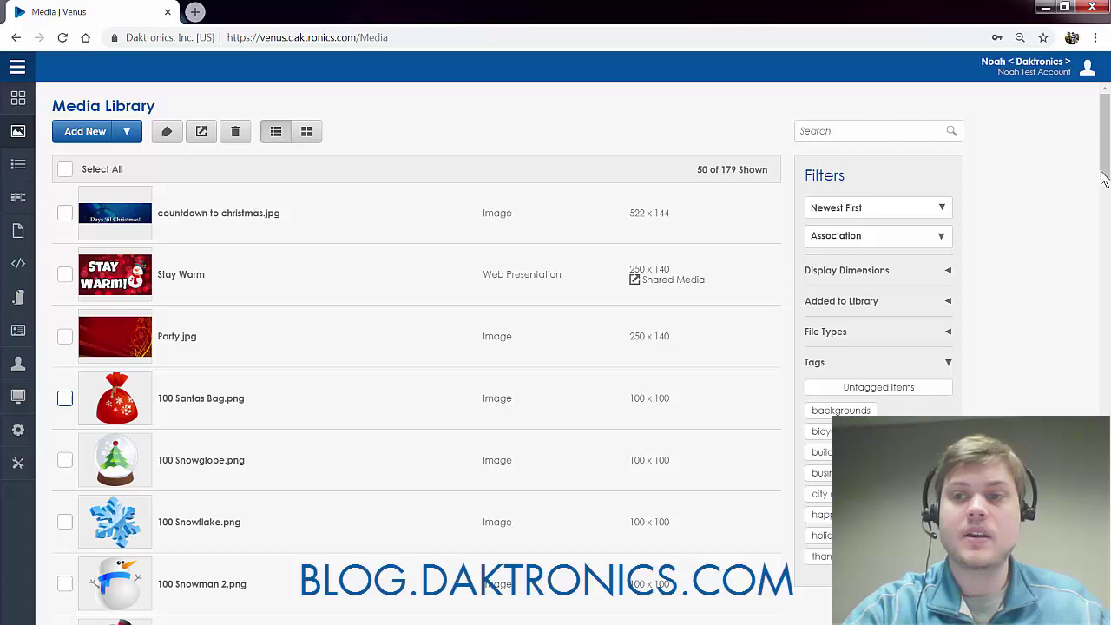
scroll(643, 348, "down", 4)
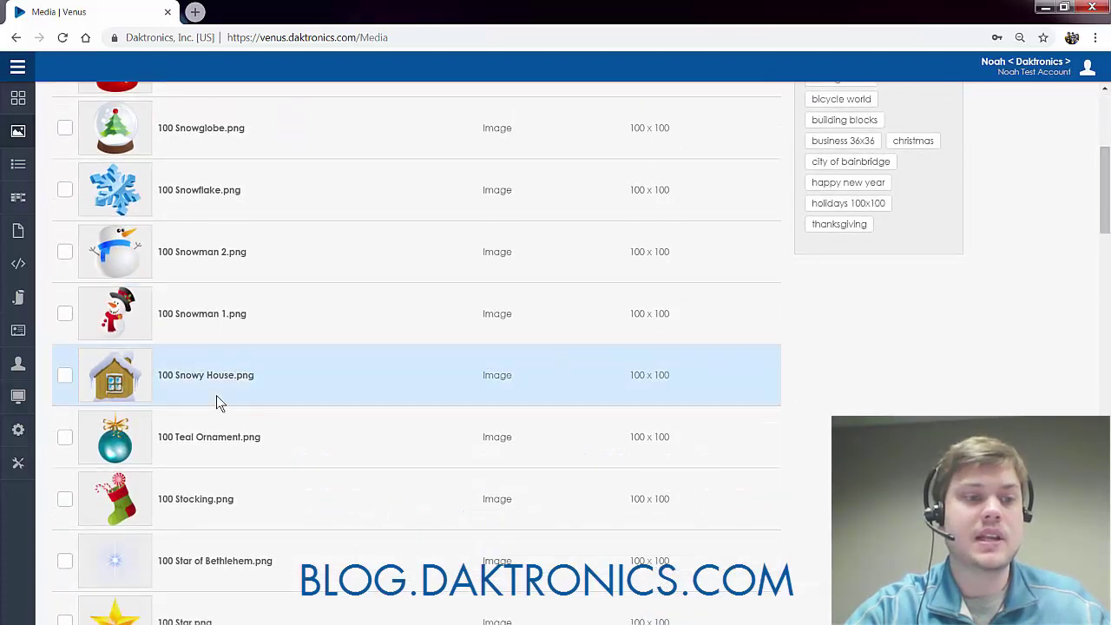
left_click(62, 378)
left_click(65, 316)
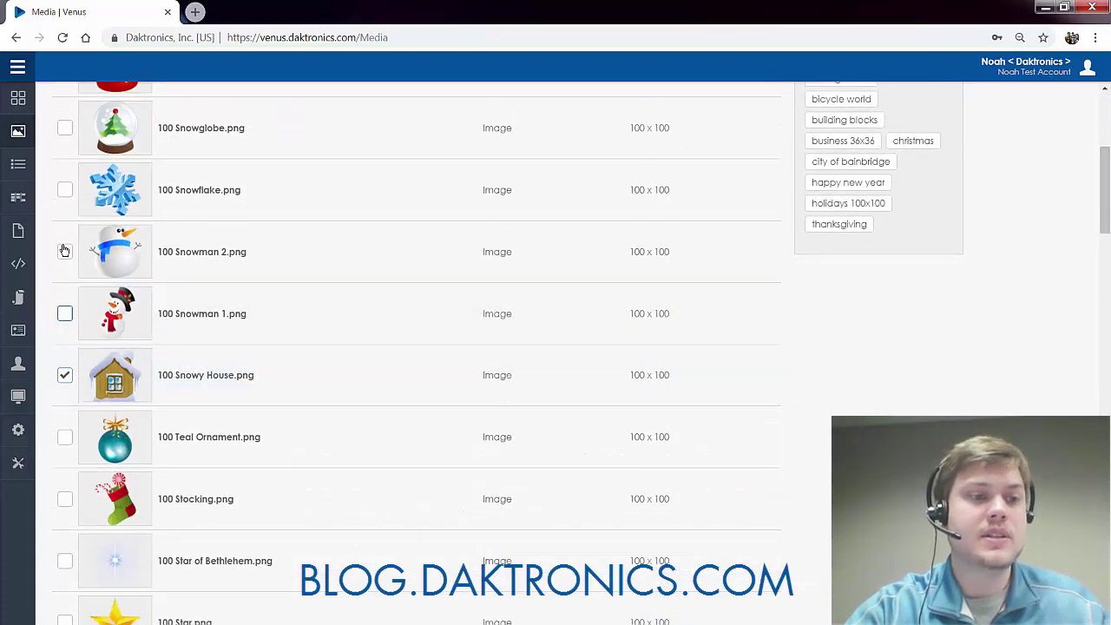
left_click(64, 252)
left_click(65, 437)
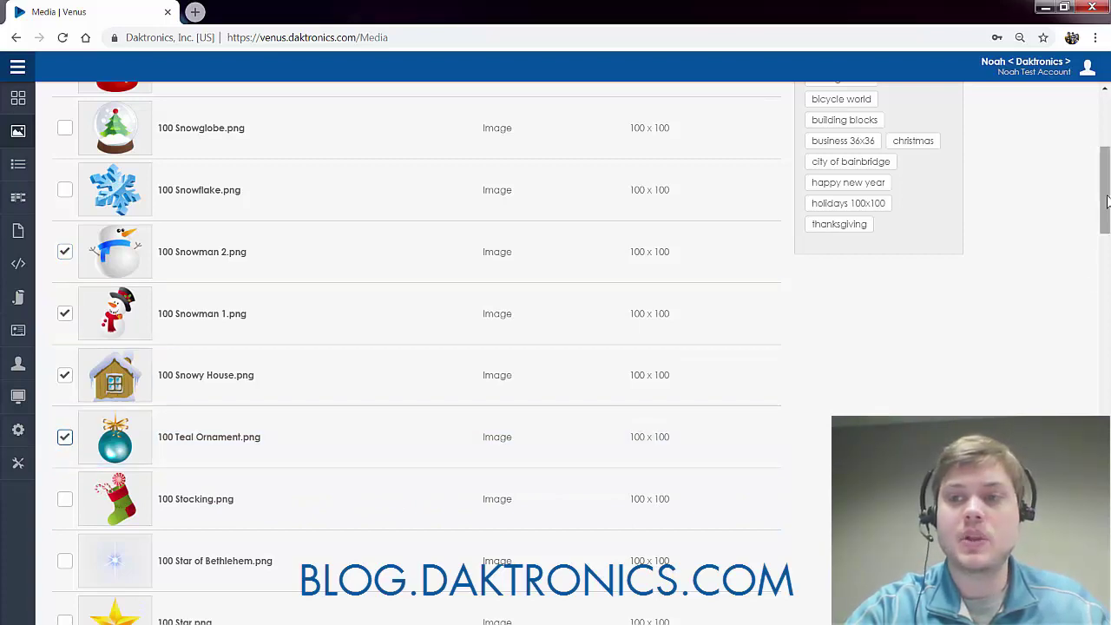
scroll(1101, 240, "up", 4)
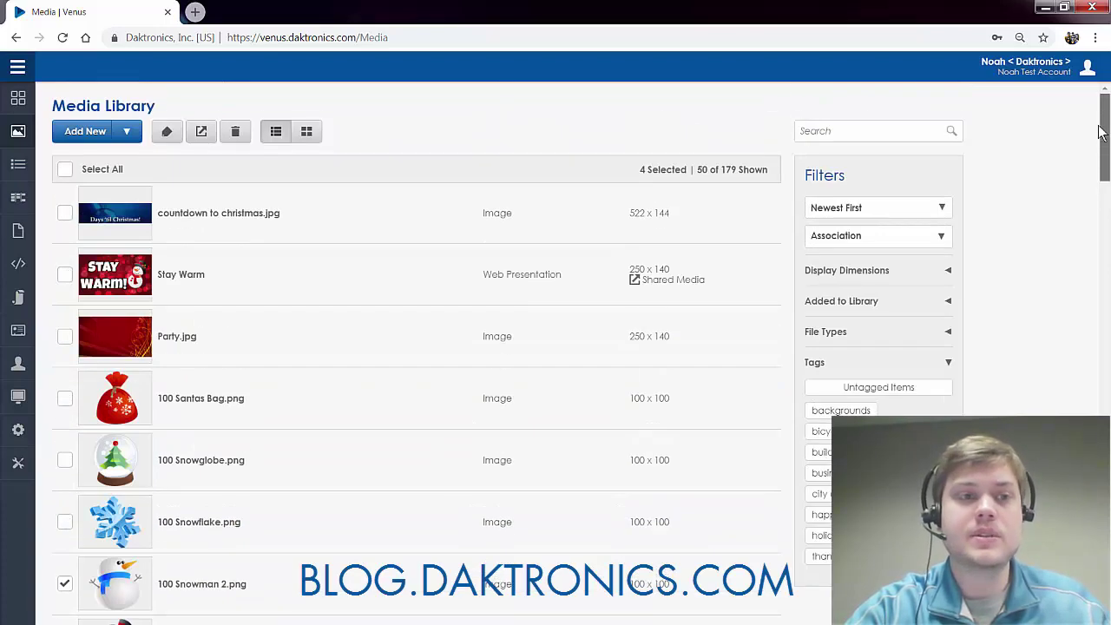
left_click(167, 131)
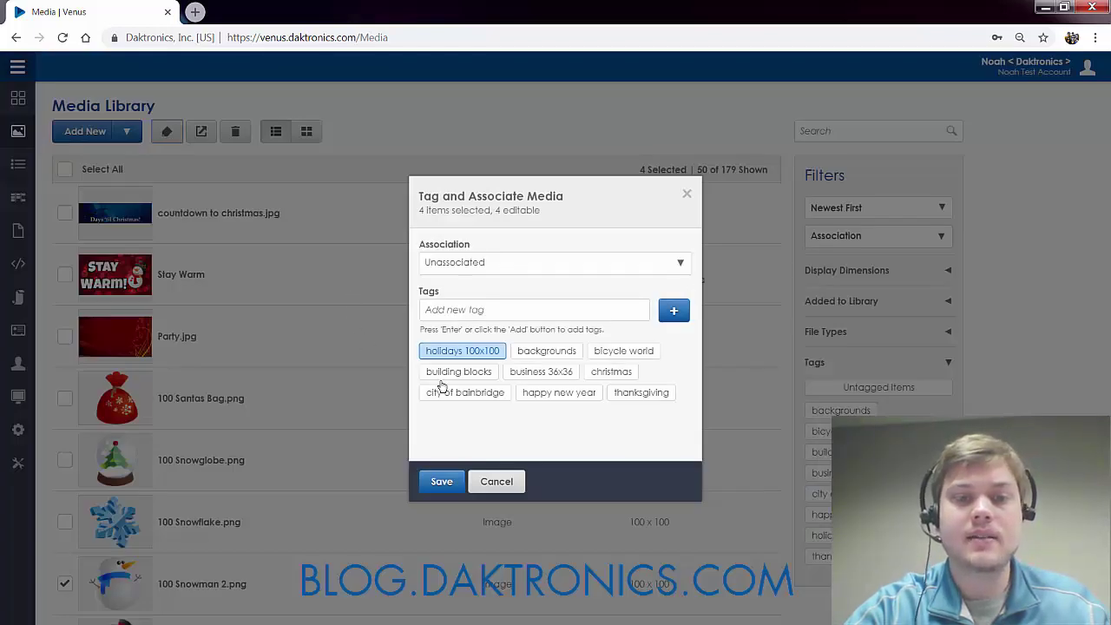
left_click(610, 373)
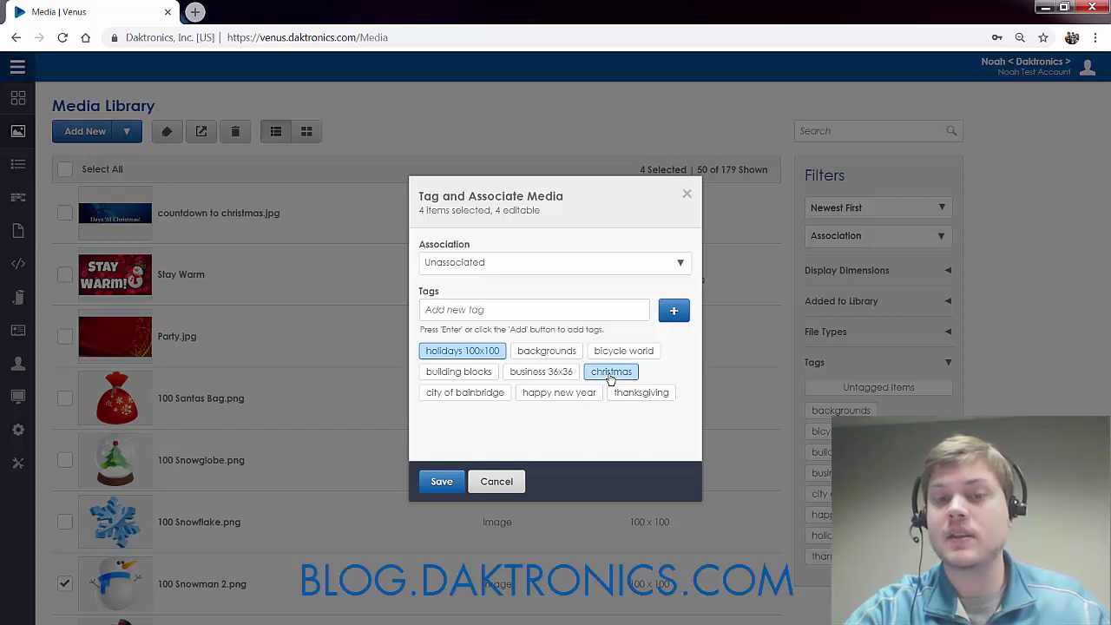
left_click(454, 315)
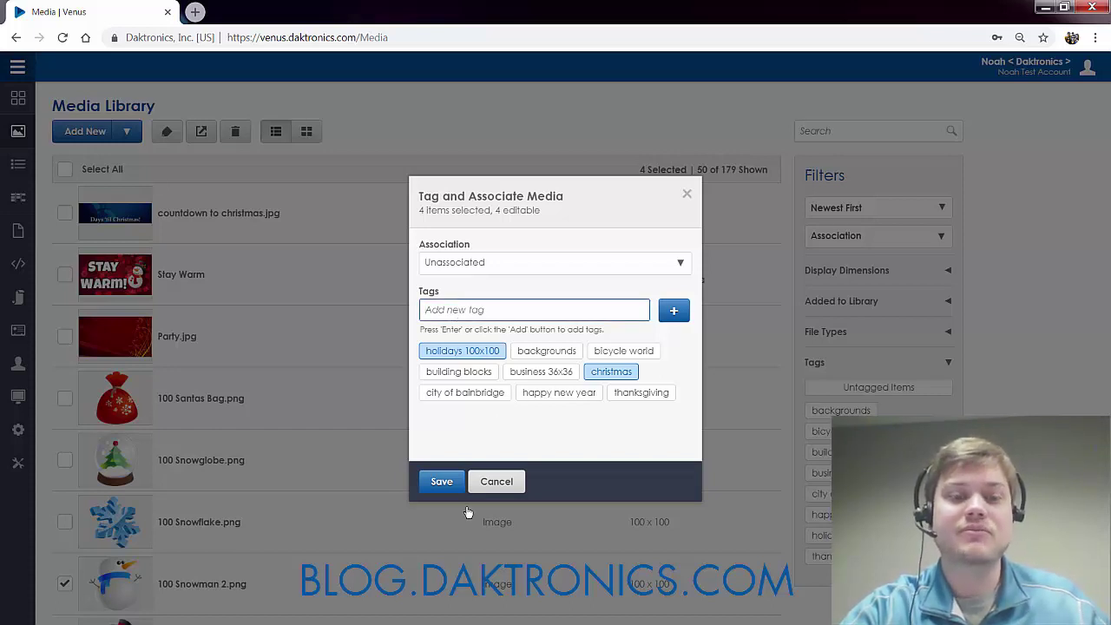
left_click(447, 486)
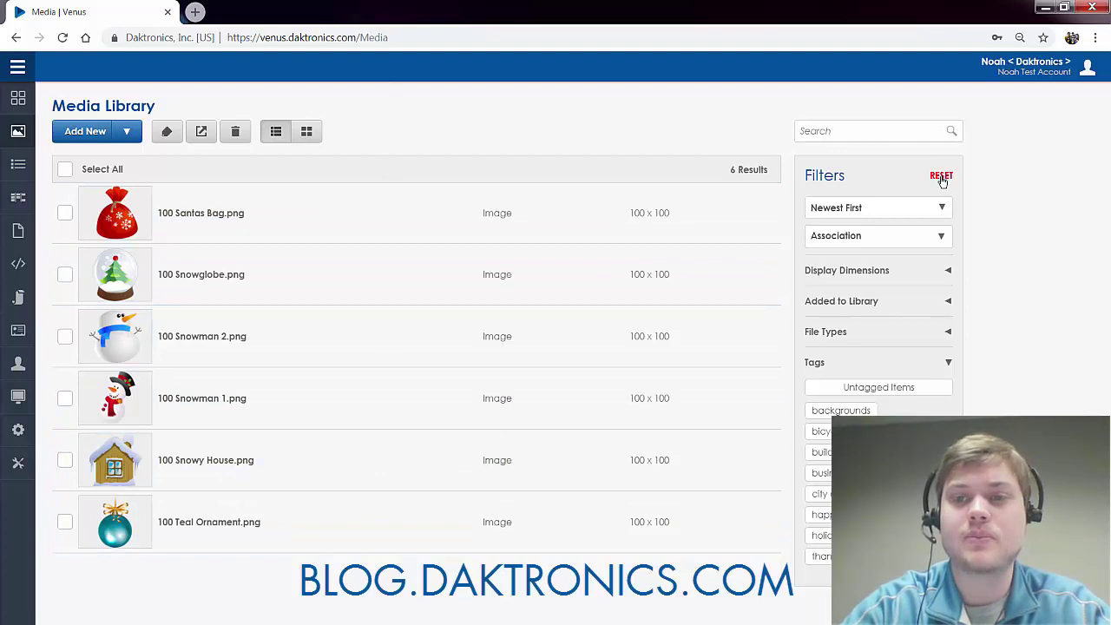
Reset the media filters and delete Party.jpg from the library.
left_click(942, 177)
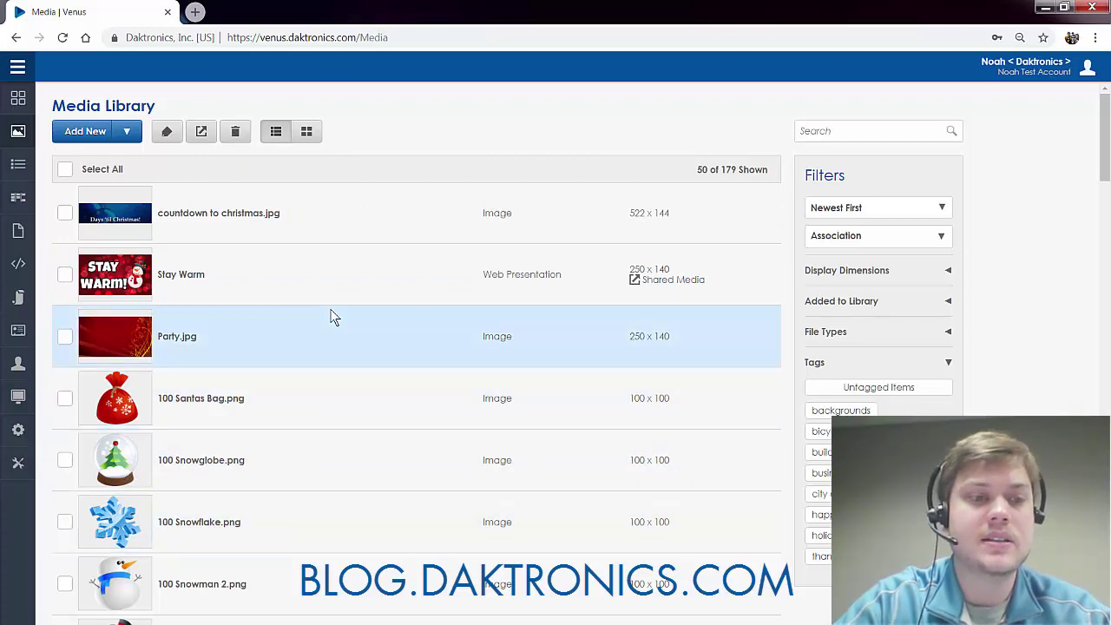
left_click(66, 337)
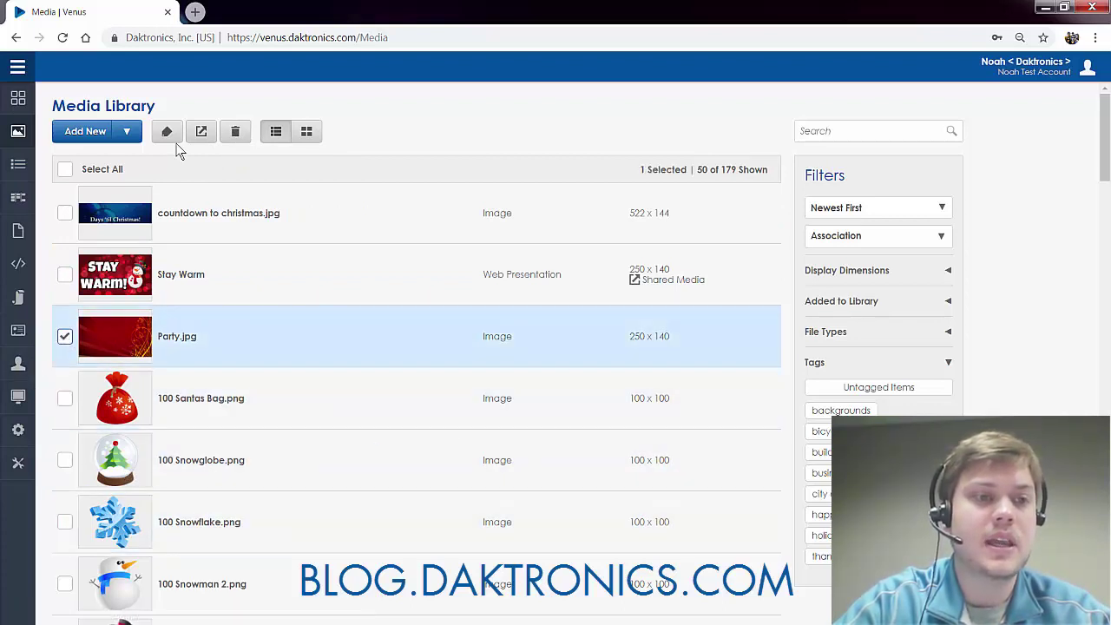
left_click(233, 134)
left_click(399, 402)
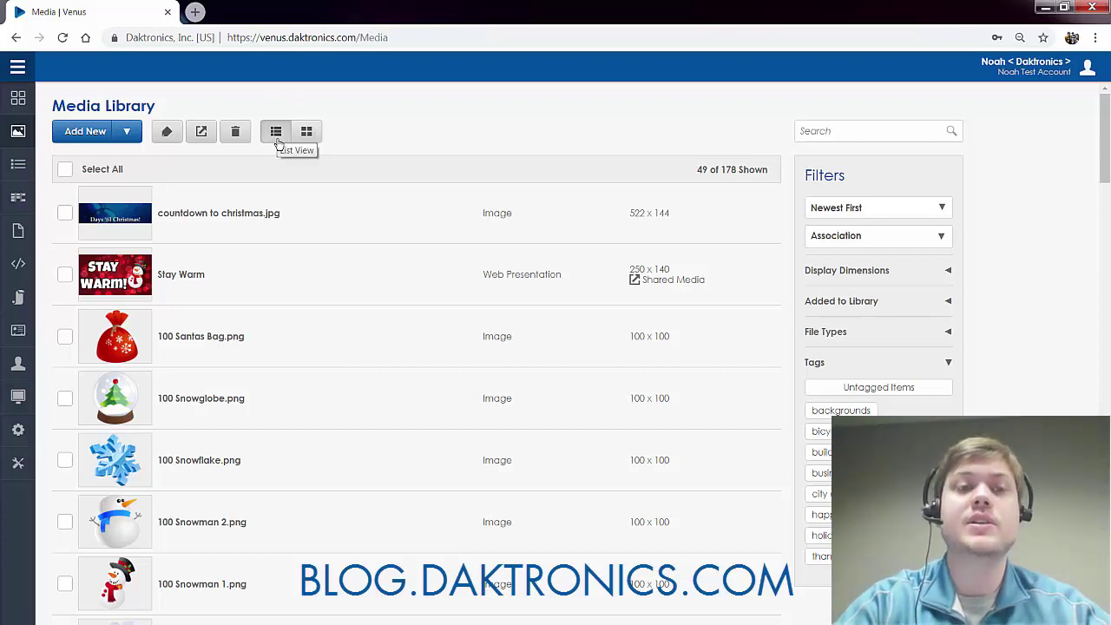
View the media library as a thumbnail grid, and return it to list view.
left_click(308, 132)
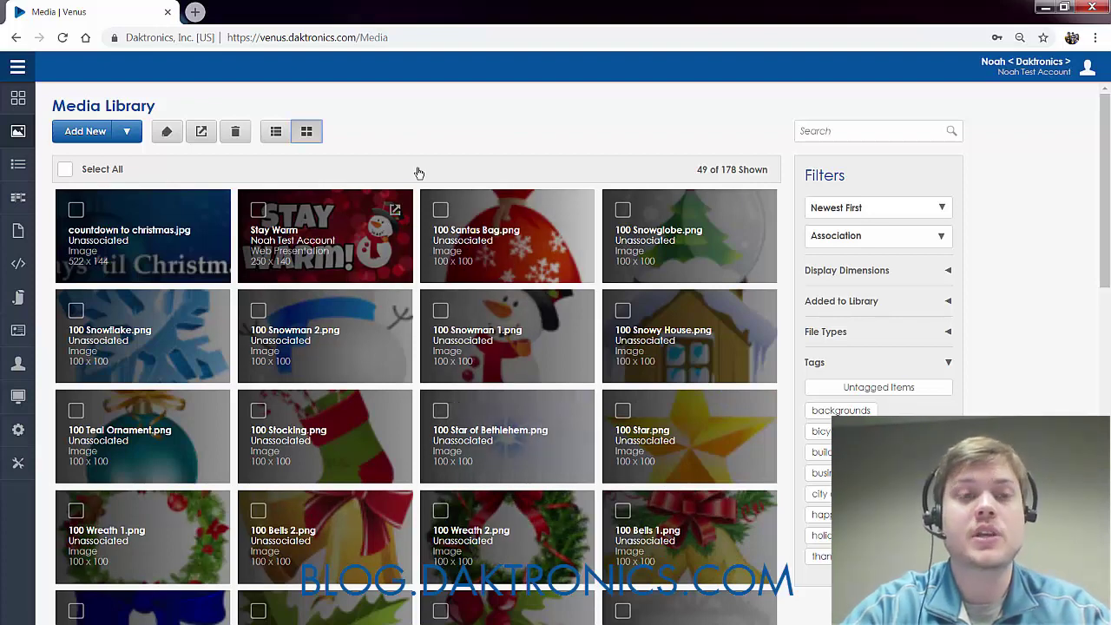
left_click(276, 132)
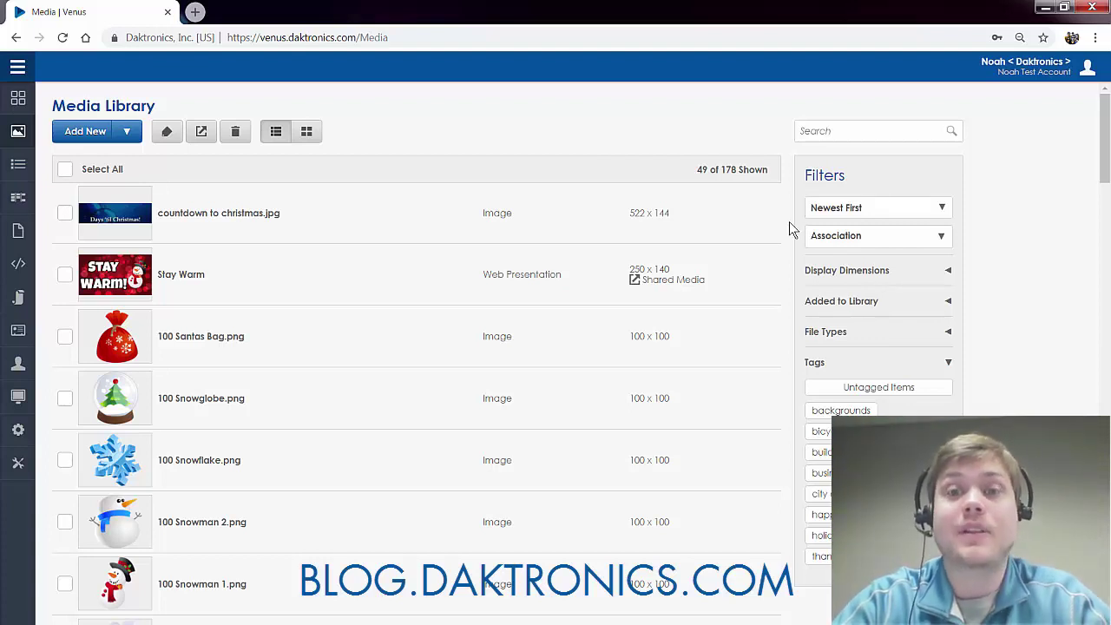
Sort the media library in alphabetical order.
left_click(842, 215)
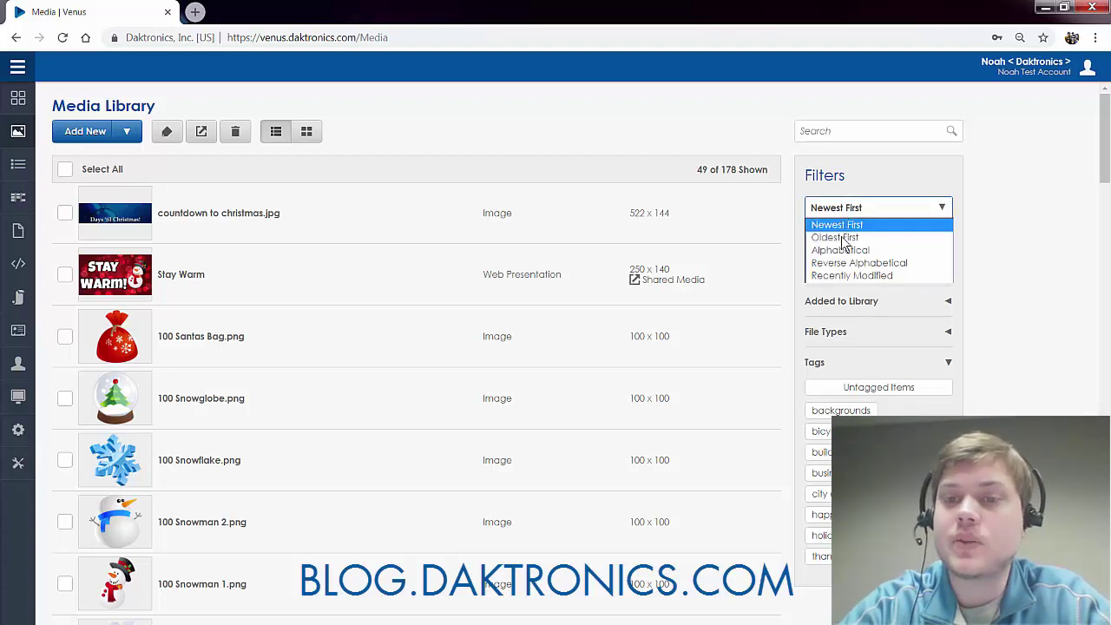
left_click(844, 249)
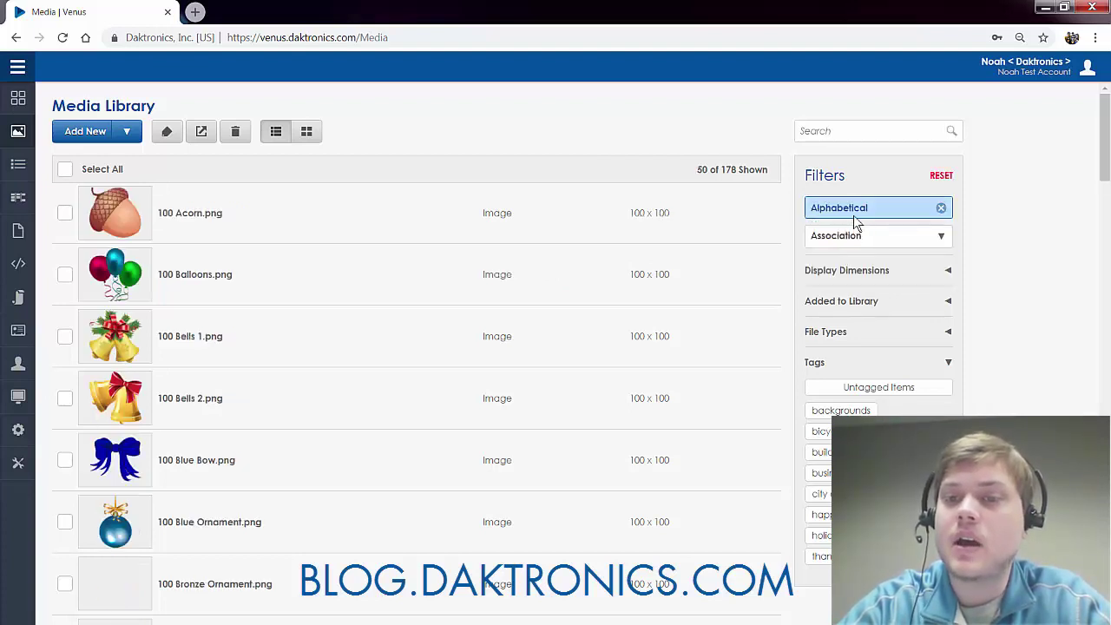
left_click(854, 215)
left_click(849, 250)
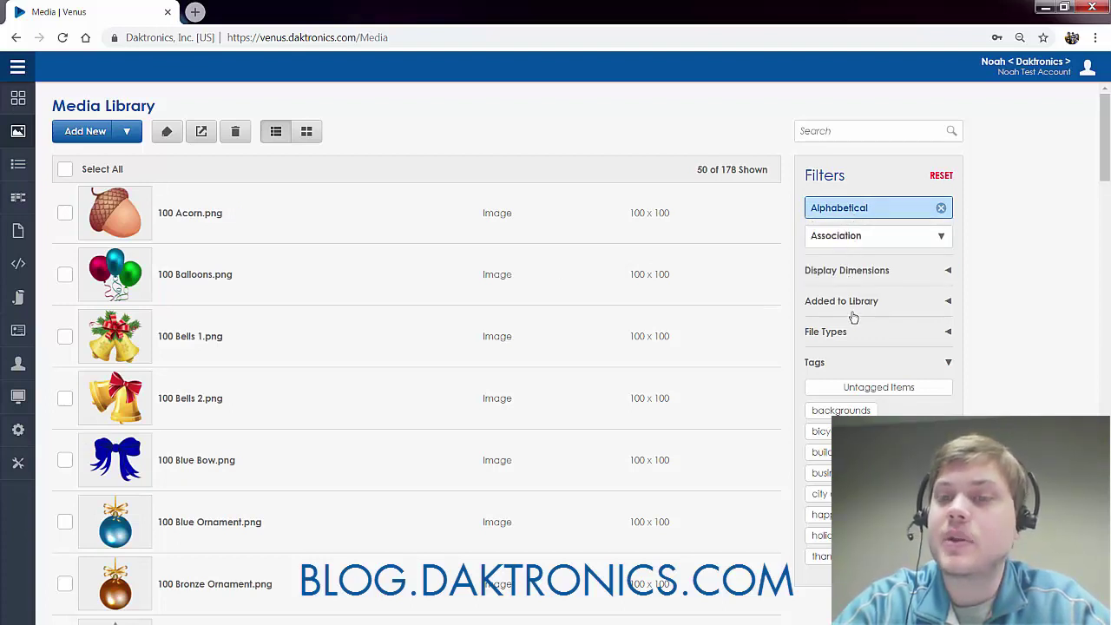
Examine the File Types, Display Dimensions and Tags filter options, and reset the filters.
left_click(846, 337)
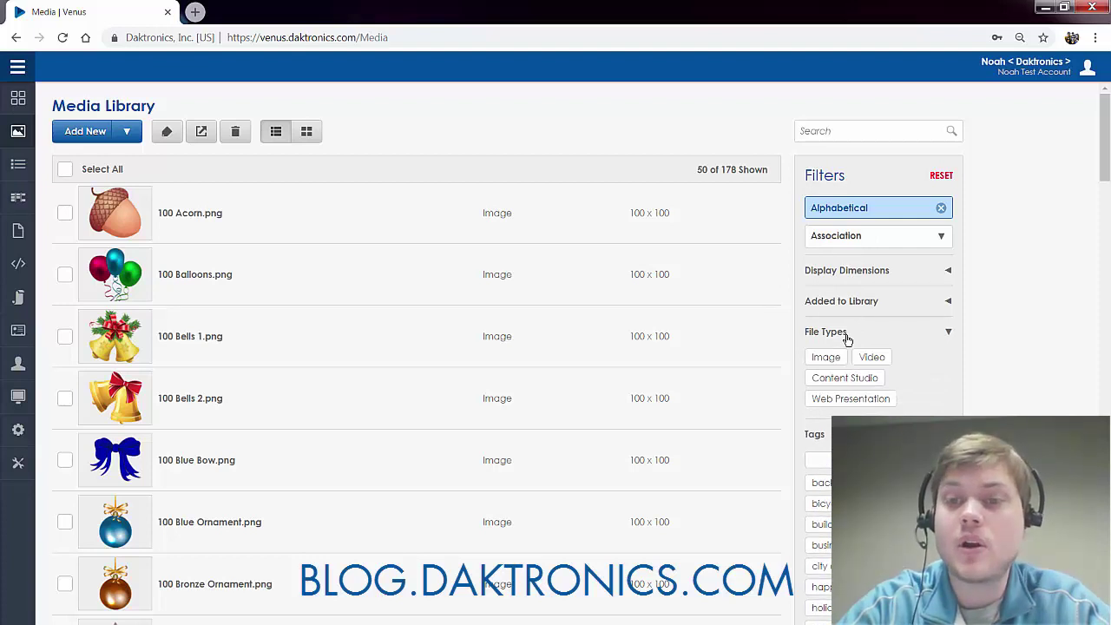
left_click(859, 279)
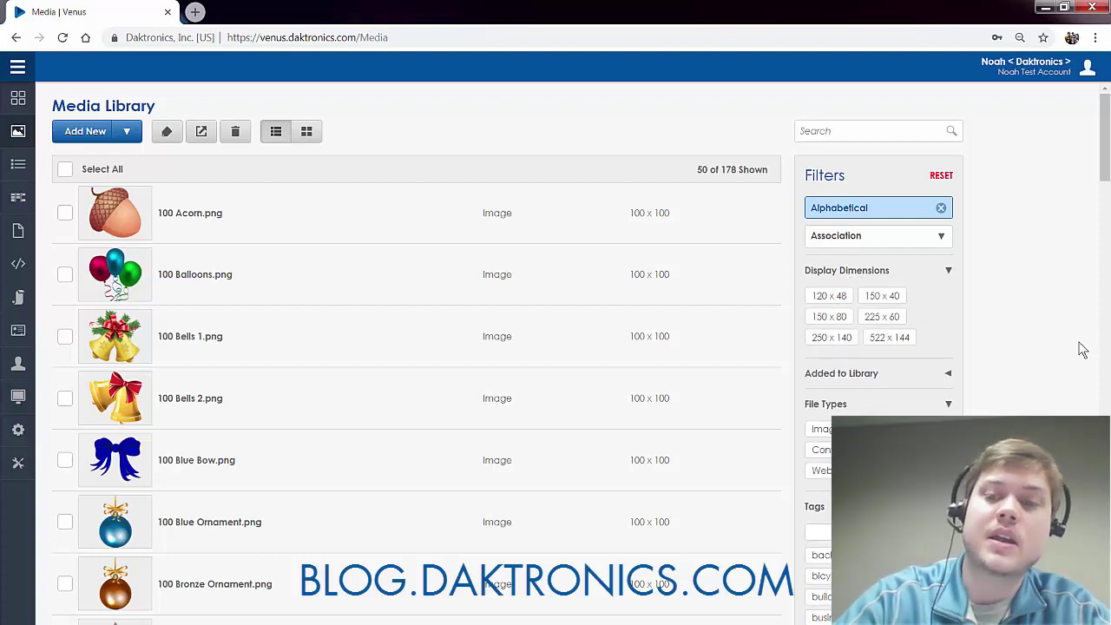
left_click_drag(1105, 152, 1108, 190)
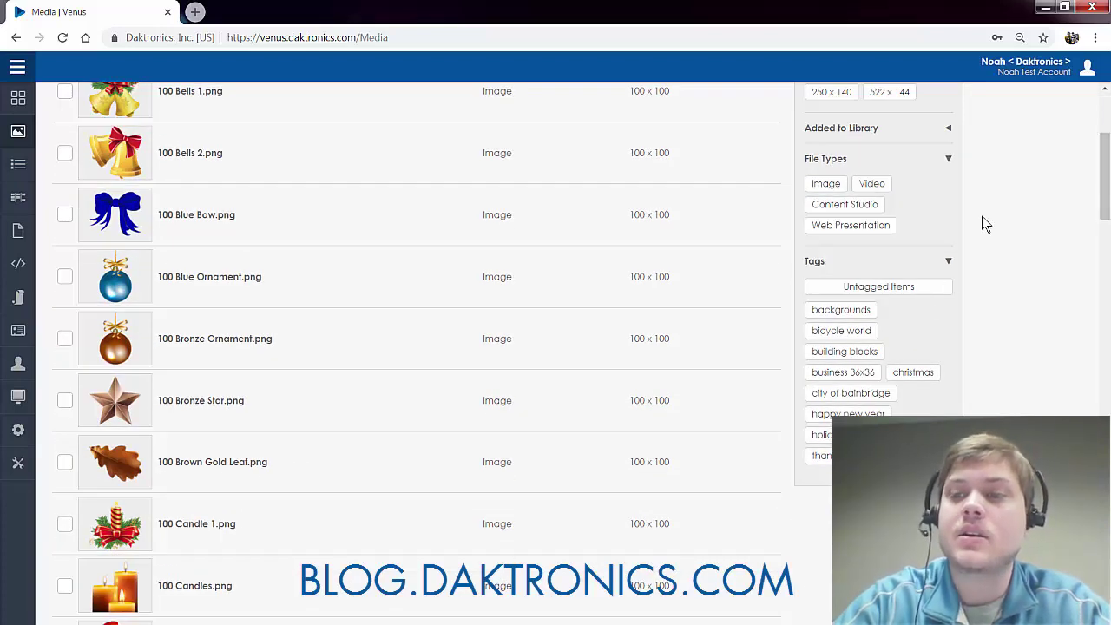
left_click_drag(1104, 169, 1108, 192)
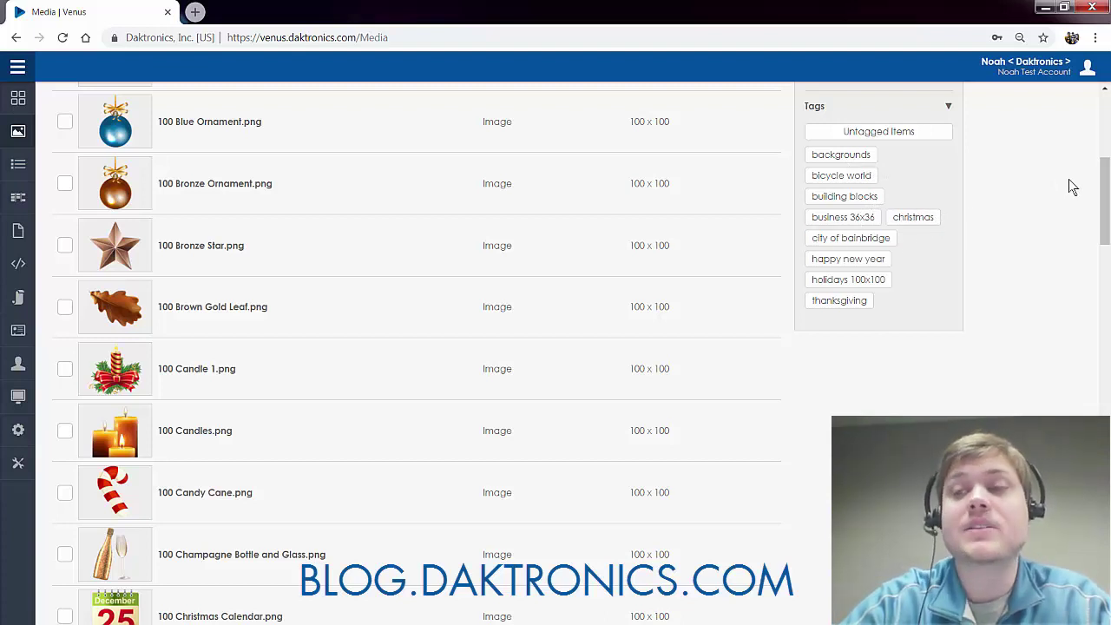
left_click_drag(1107, 217, 1105, 119)
left_click(941, 175)
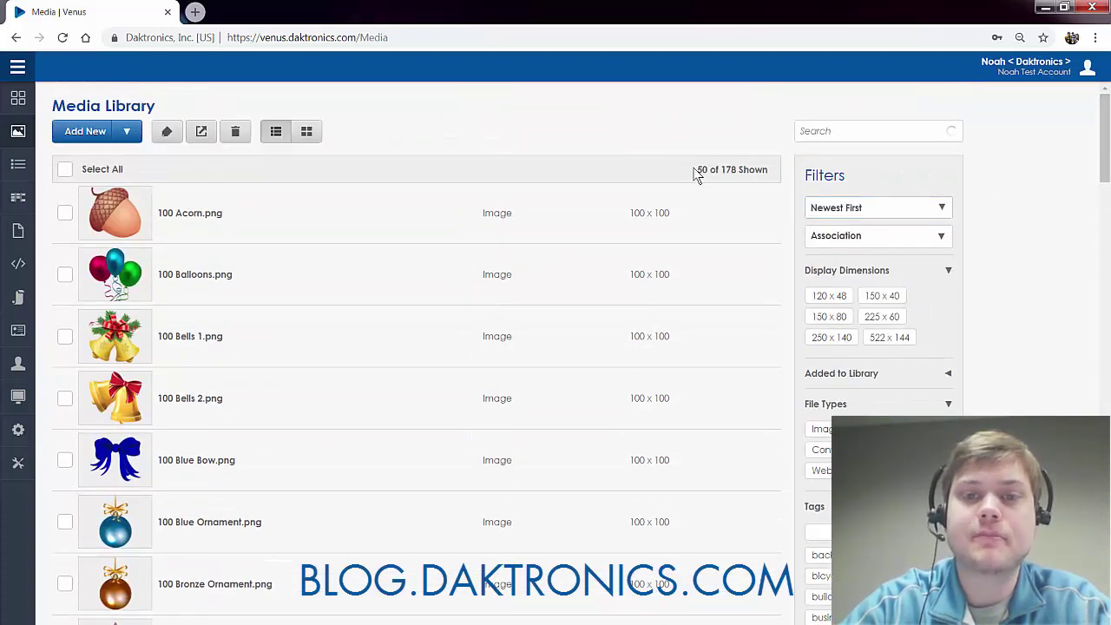